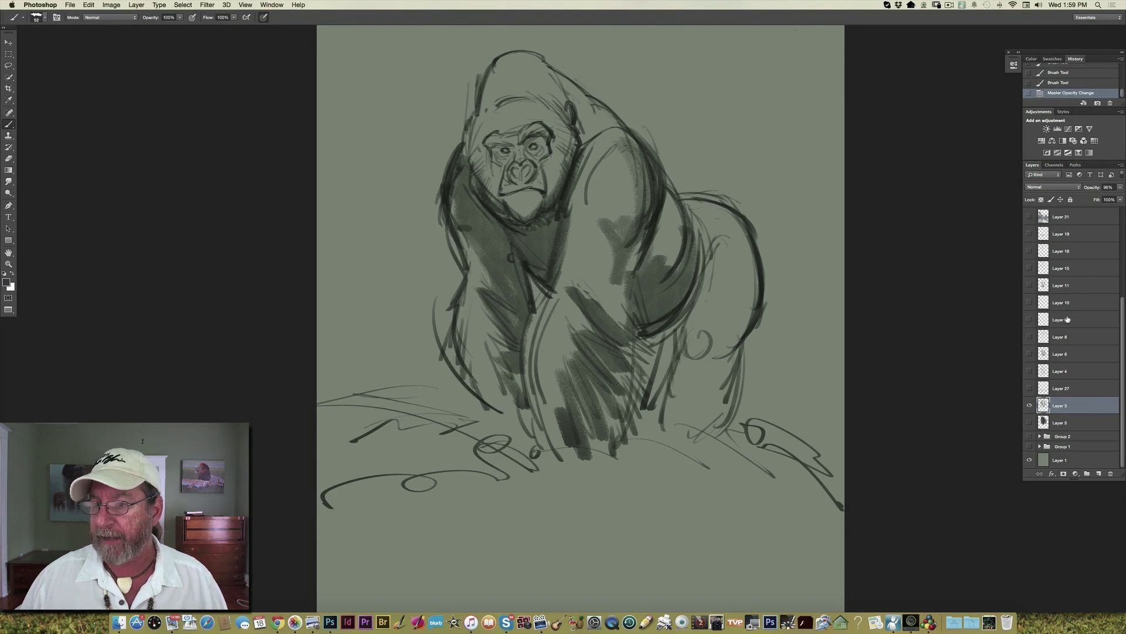
- Lower the rough gorilla sketch's opacity on Layer 3 to about 31% and show the refined line drawing on Layer 4
click(1120, 192)
drag(1121, 196, 1091, 198)
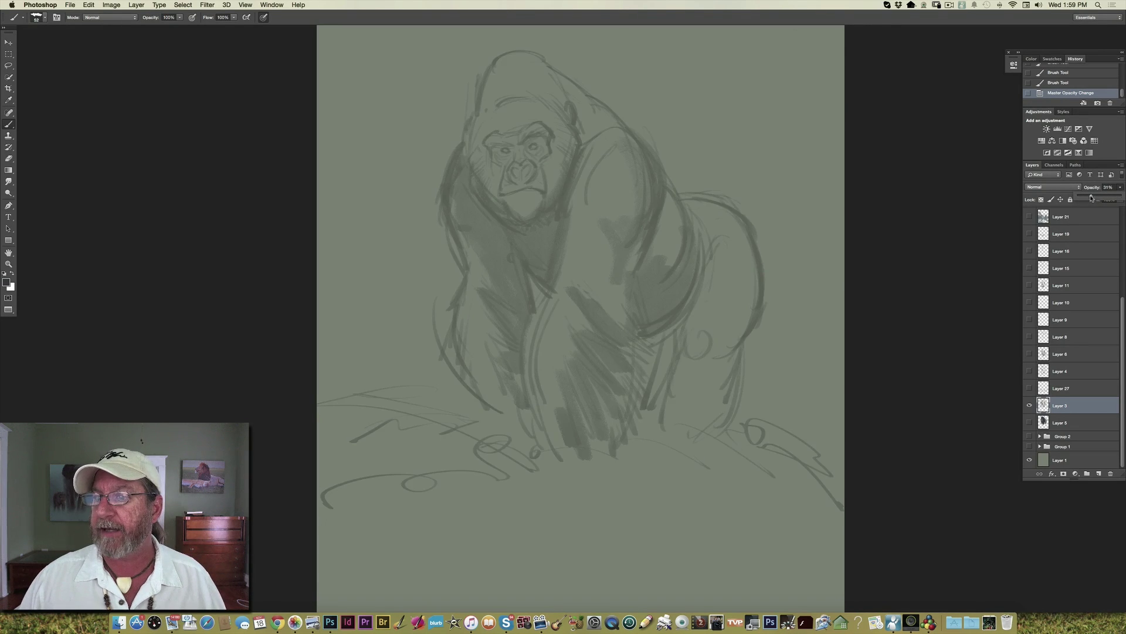
click(1029, 371)
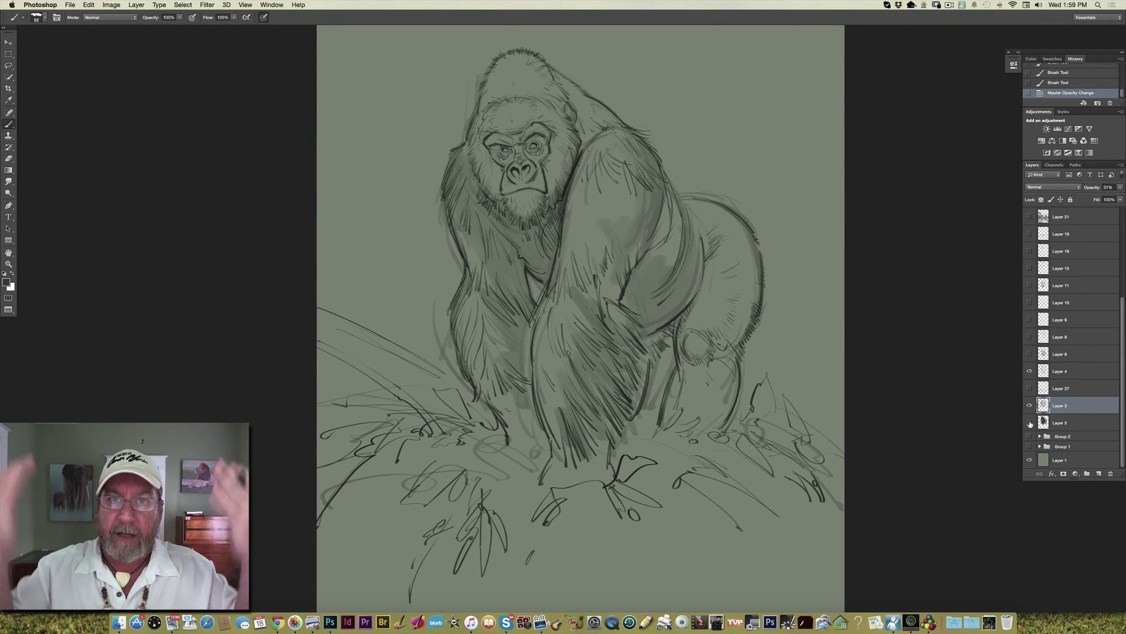
- Show the painted gorilla base on Layer 5, hide the sketches on Layers 3 and 4, and make Layer 5 active
click(1029, 423)
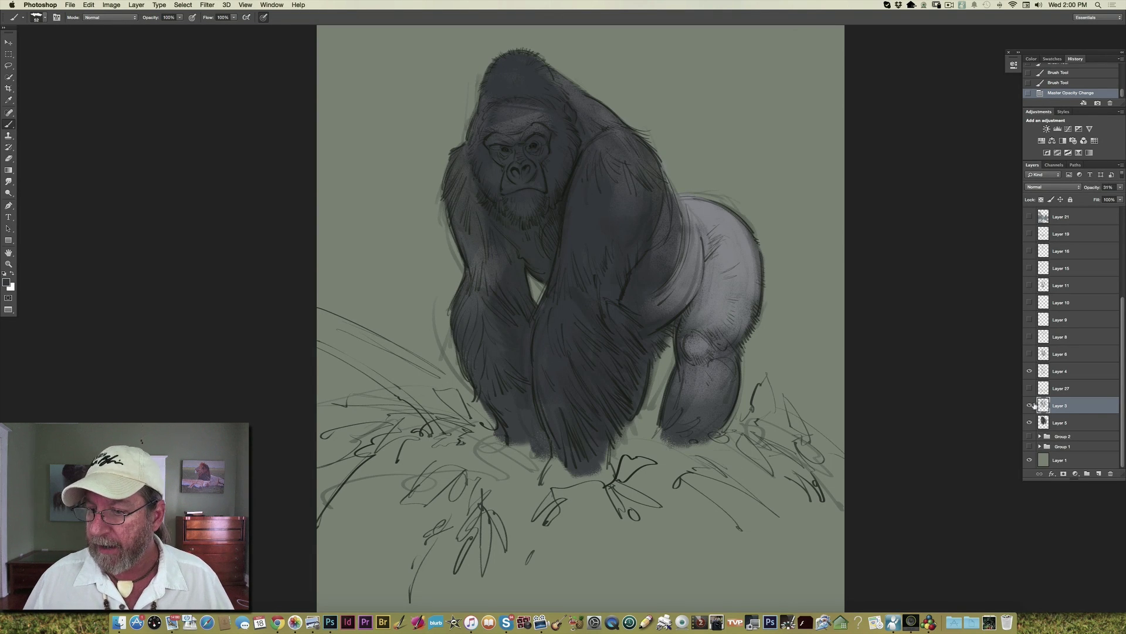
click(1028, 405)
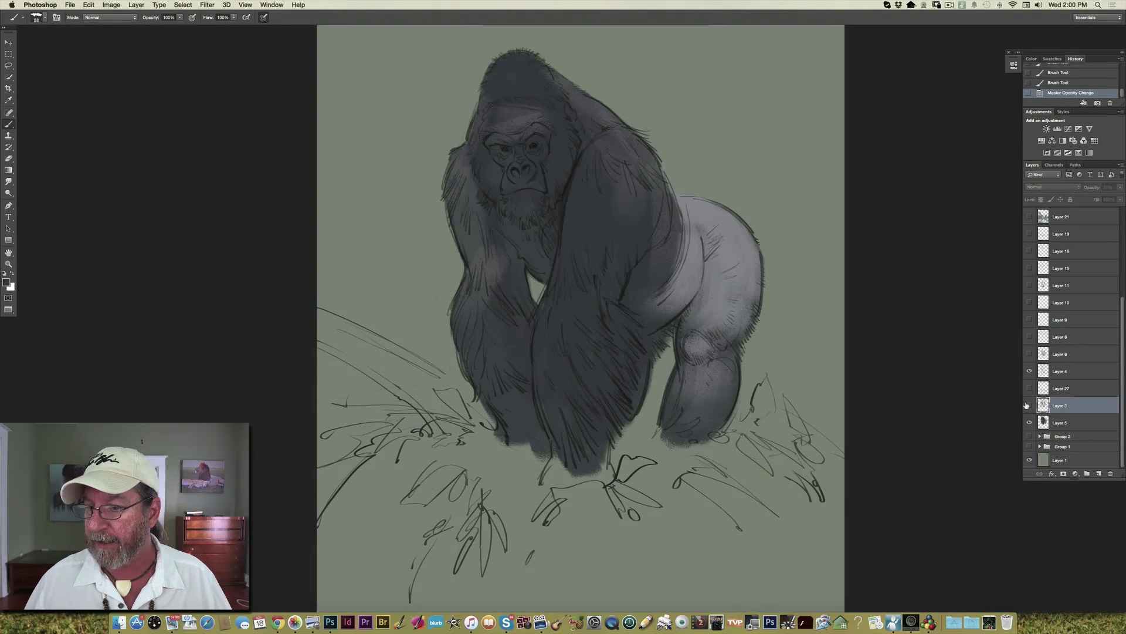
click(1030, 371)
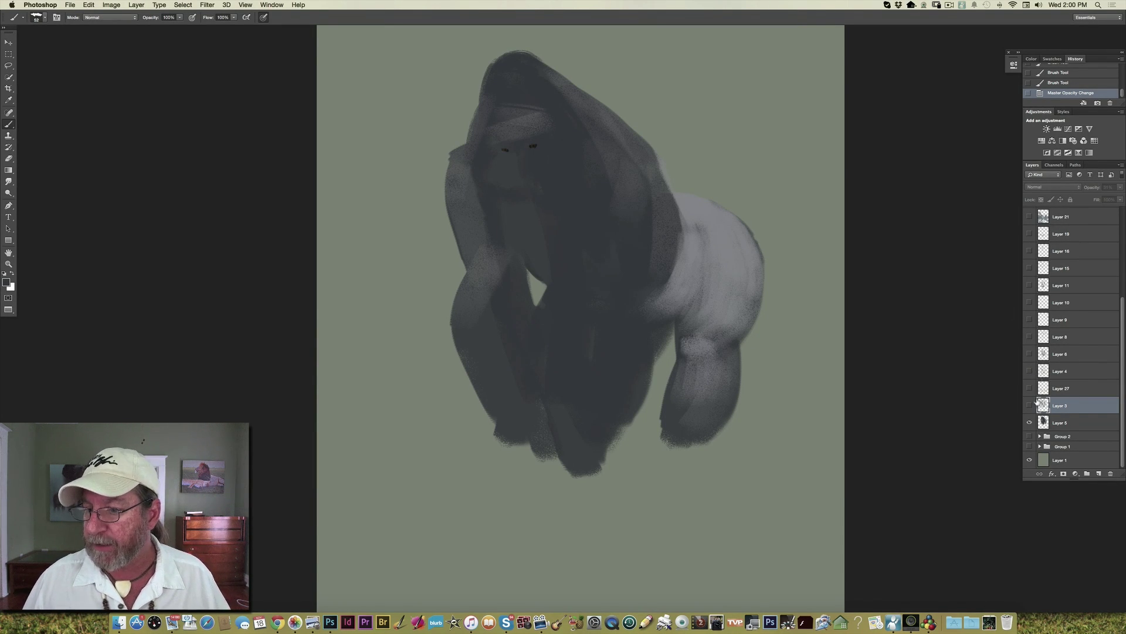
click(1065, 423)
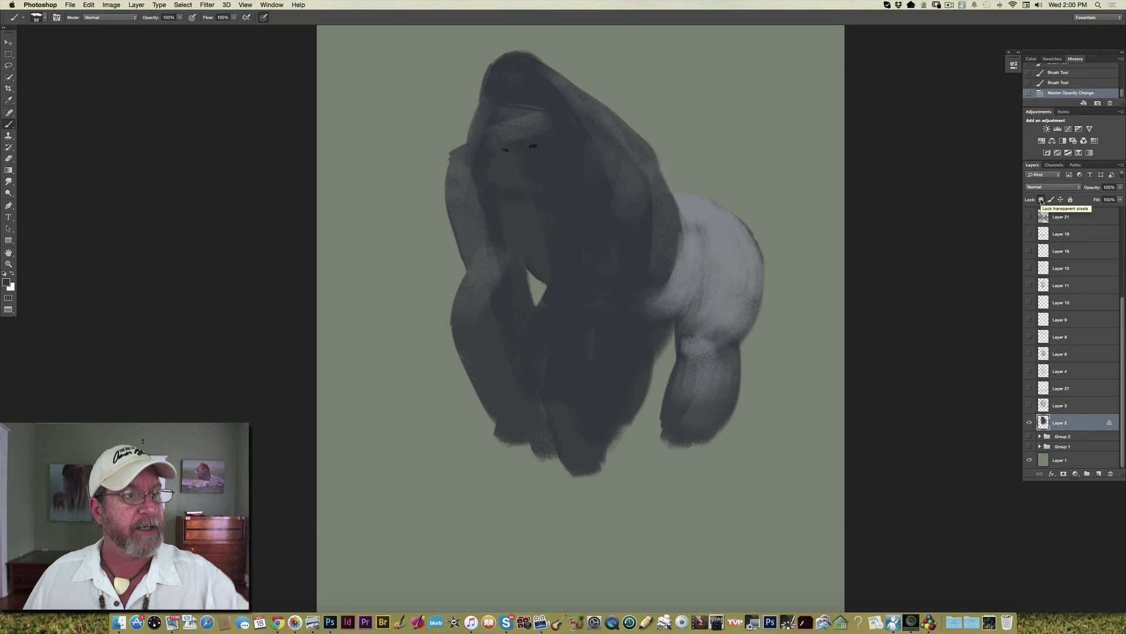
- Choose a textured brush tip and set its size to 91 px
click(44, 18)
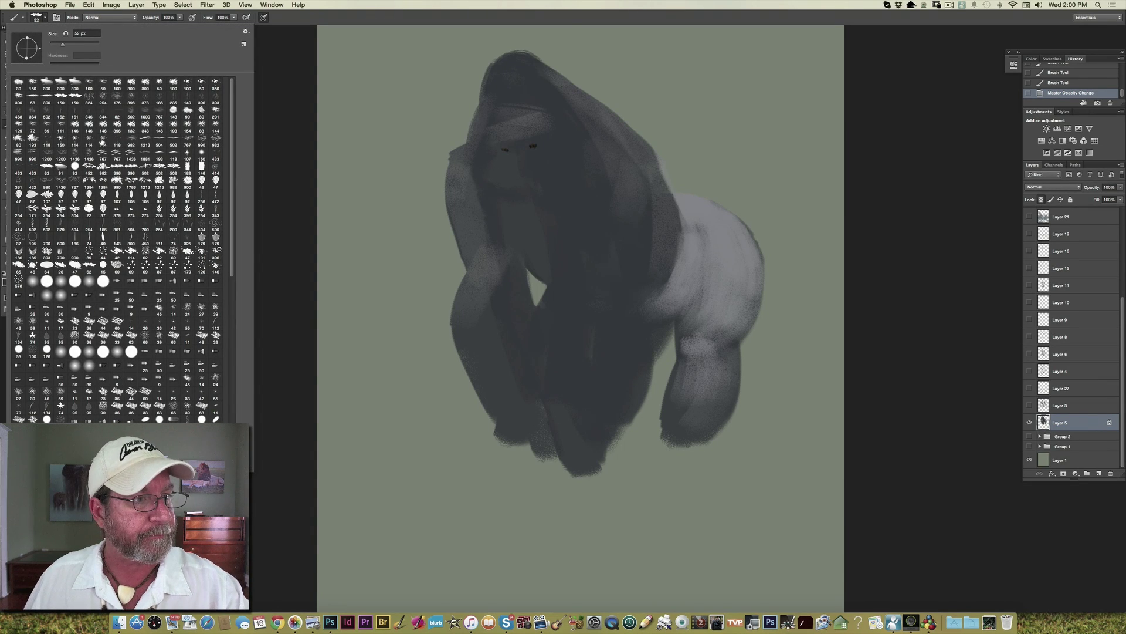
click(62, 170)
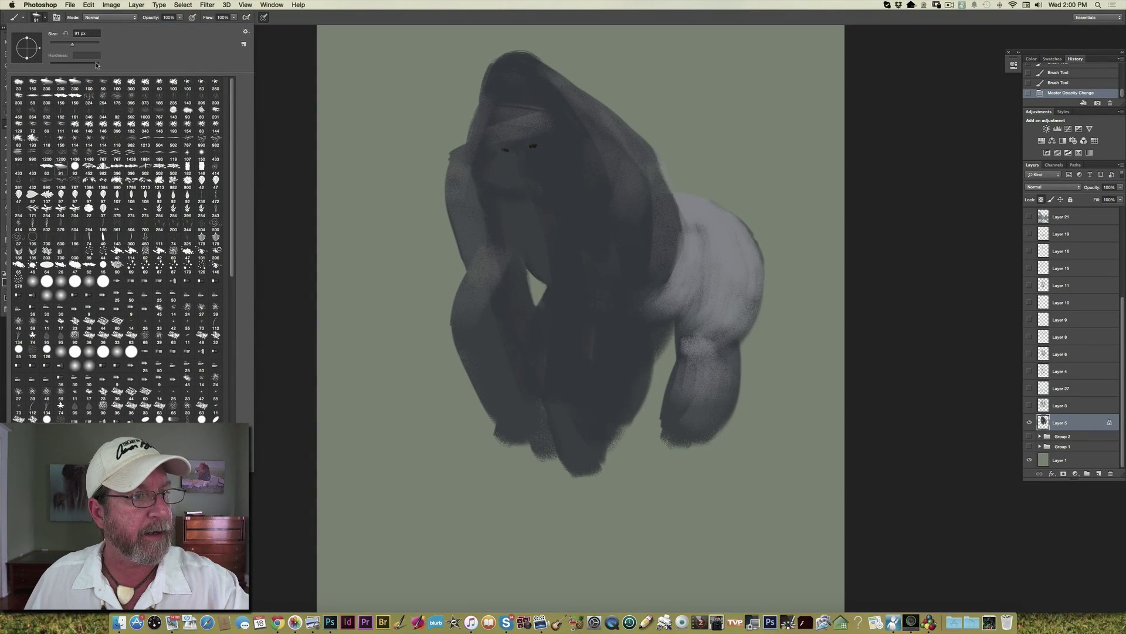
click(289, 221)
- Set the foreground colour to green 578240 and paint a diagonal test stroke across the gorilla's legs on transparency-locked Layer 5
click(6, 282)
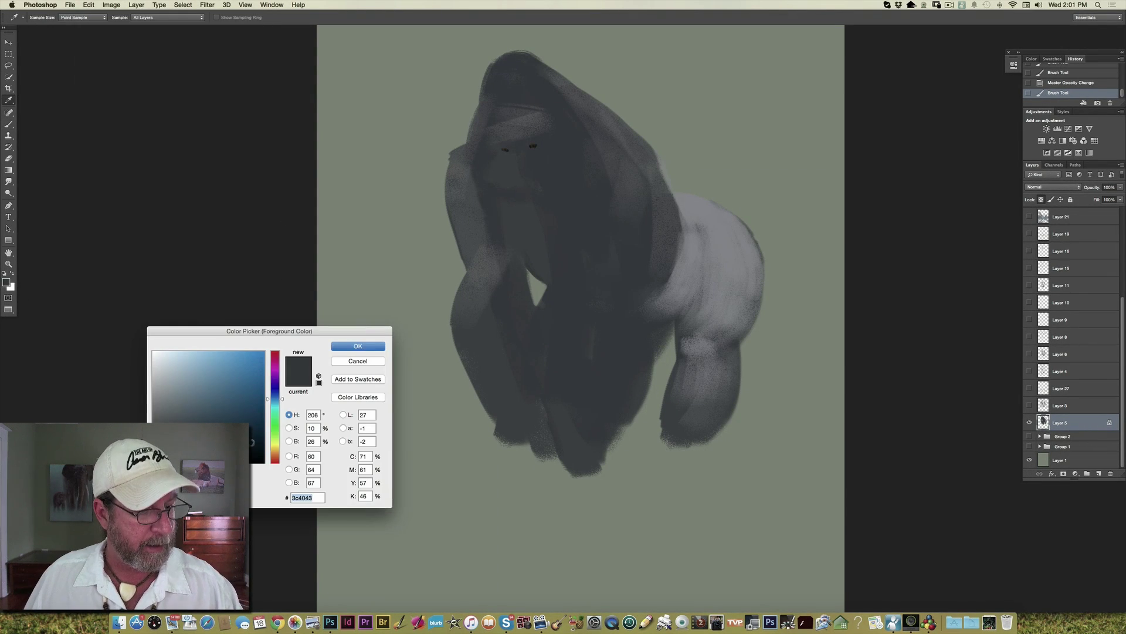
click(275, 432)
click(208, 406)
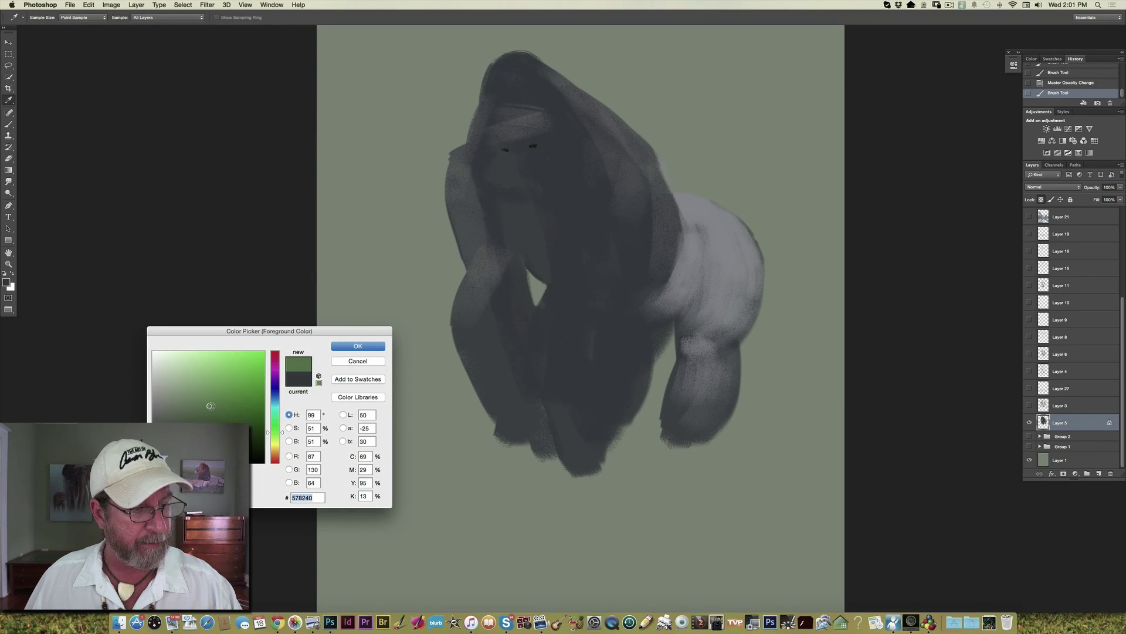
click(340, 347)
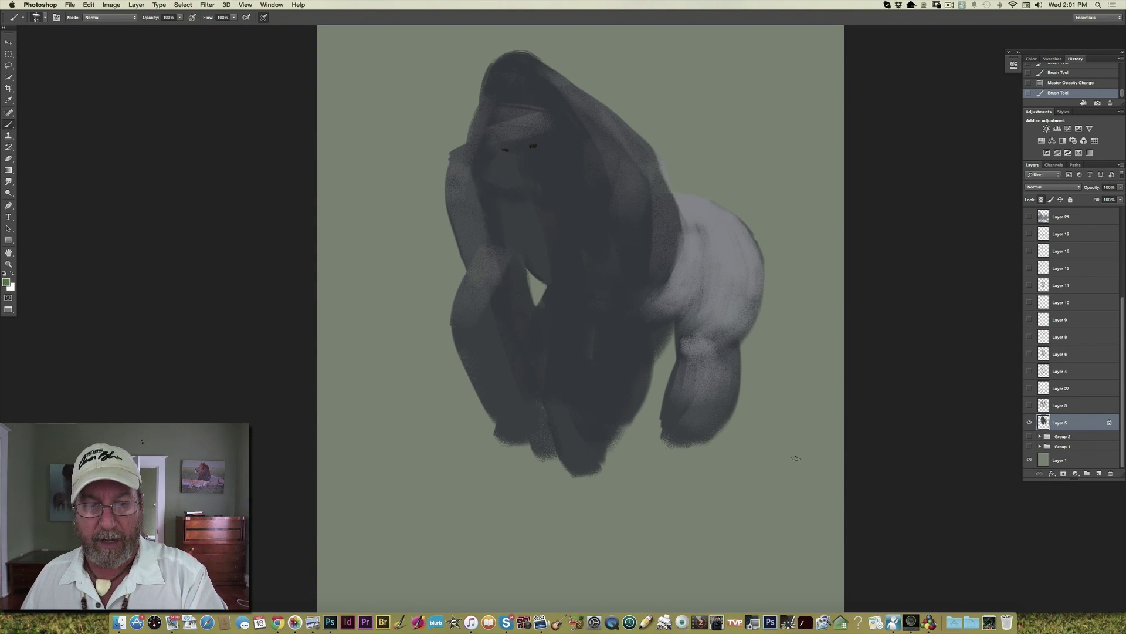
drag(727, 422, 349, 235)
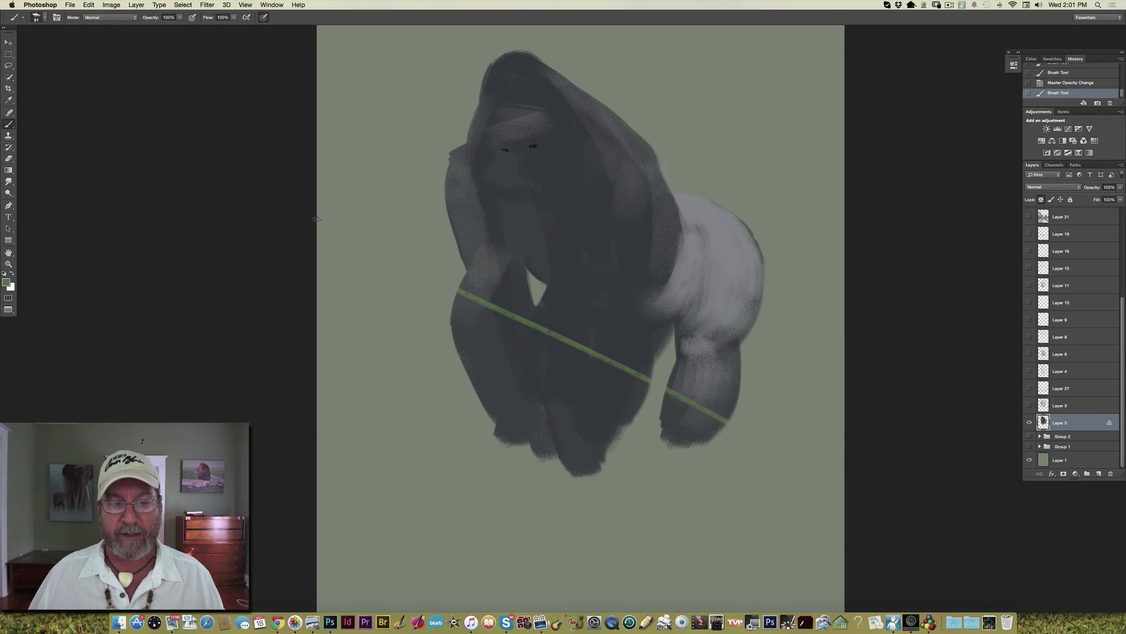
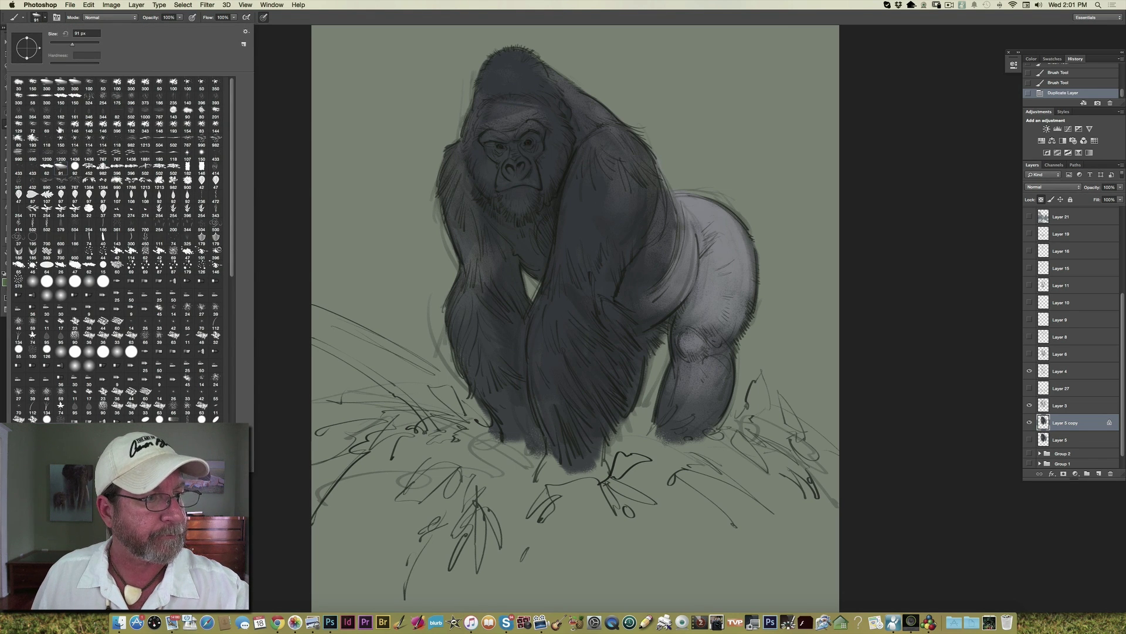
- Choose a textured brush tip for the Layer 5 copy, enlarge it to about 151 px and set the brush opacity to 81%
double_click(49, 166)
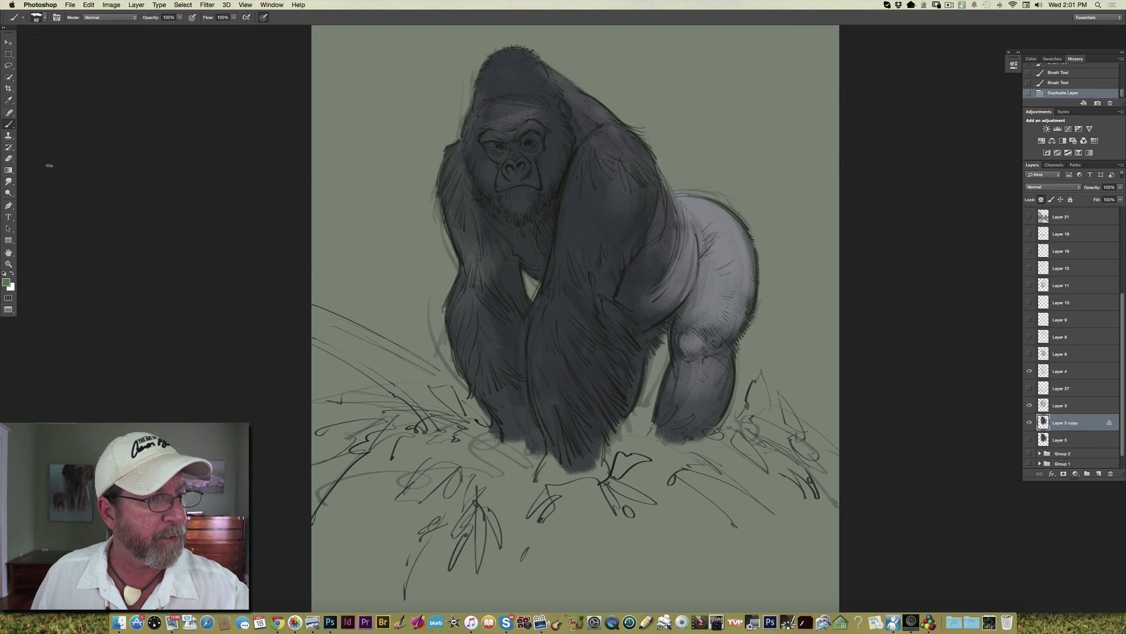
right_click(49, 31)
drag(65, 44, 82, 44)
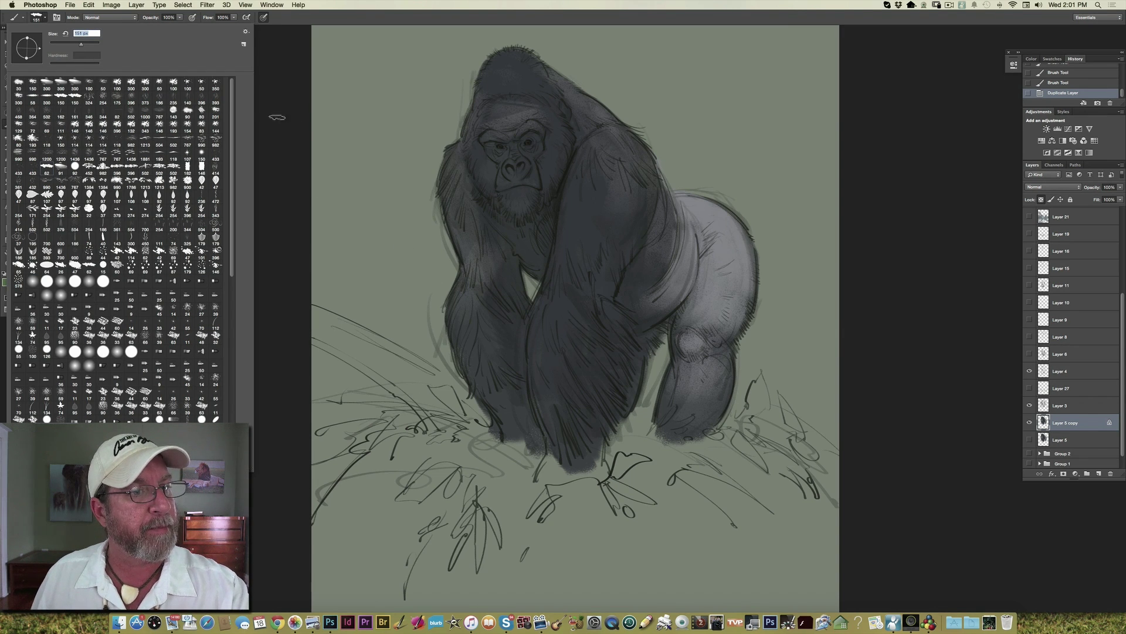
click(256, 114)
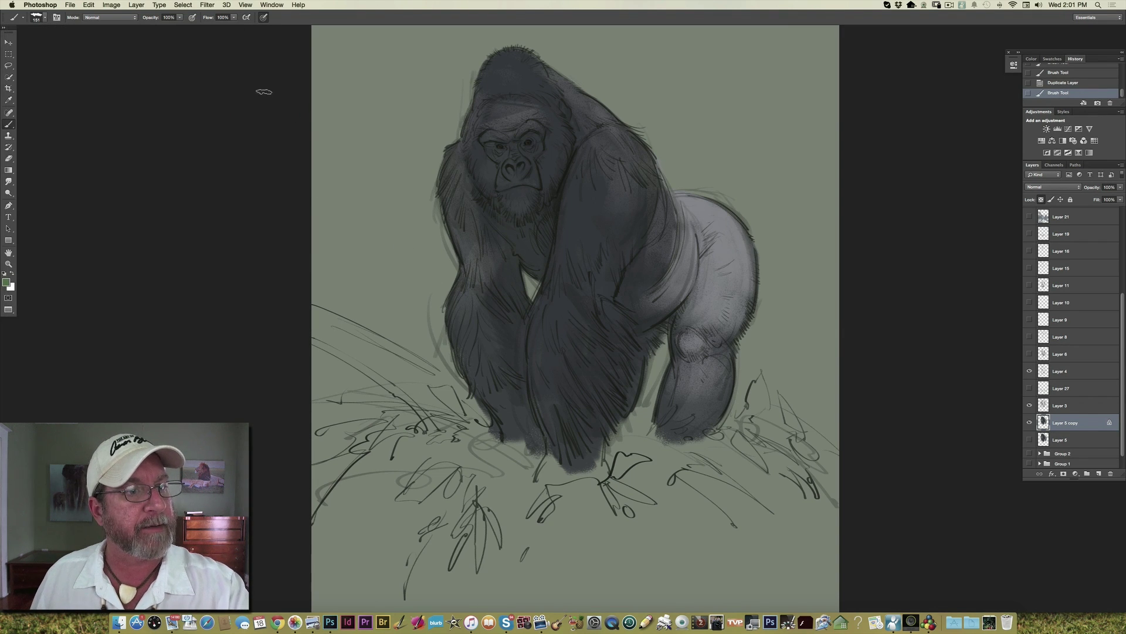
click(179, 17)
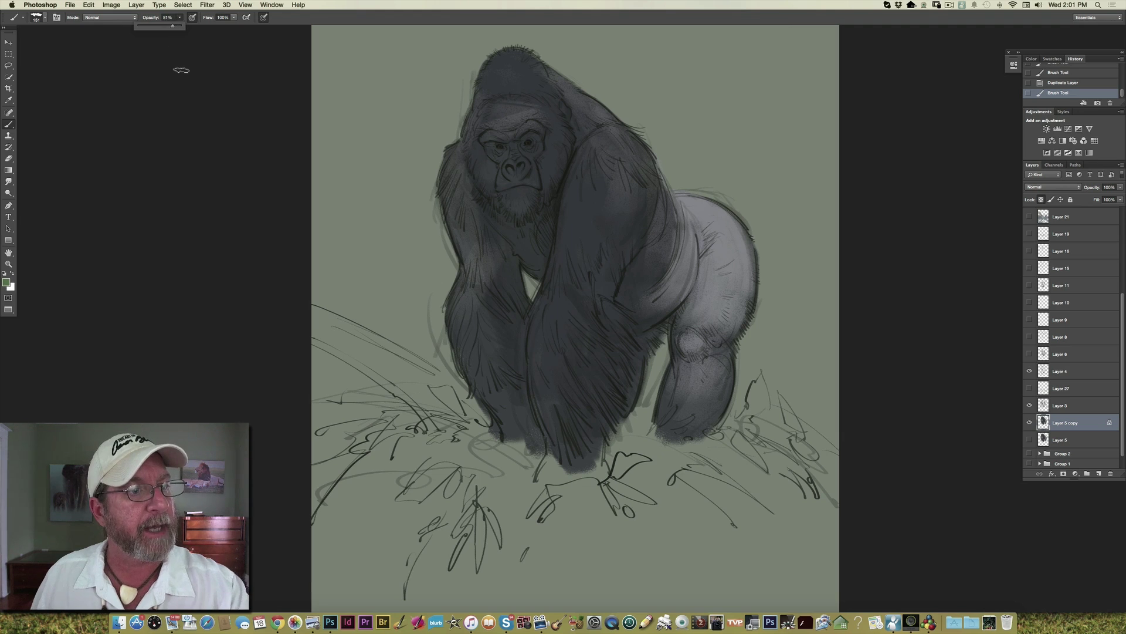
- Set the foreground colour to the muted blue-grey 697984
click(6, 283)
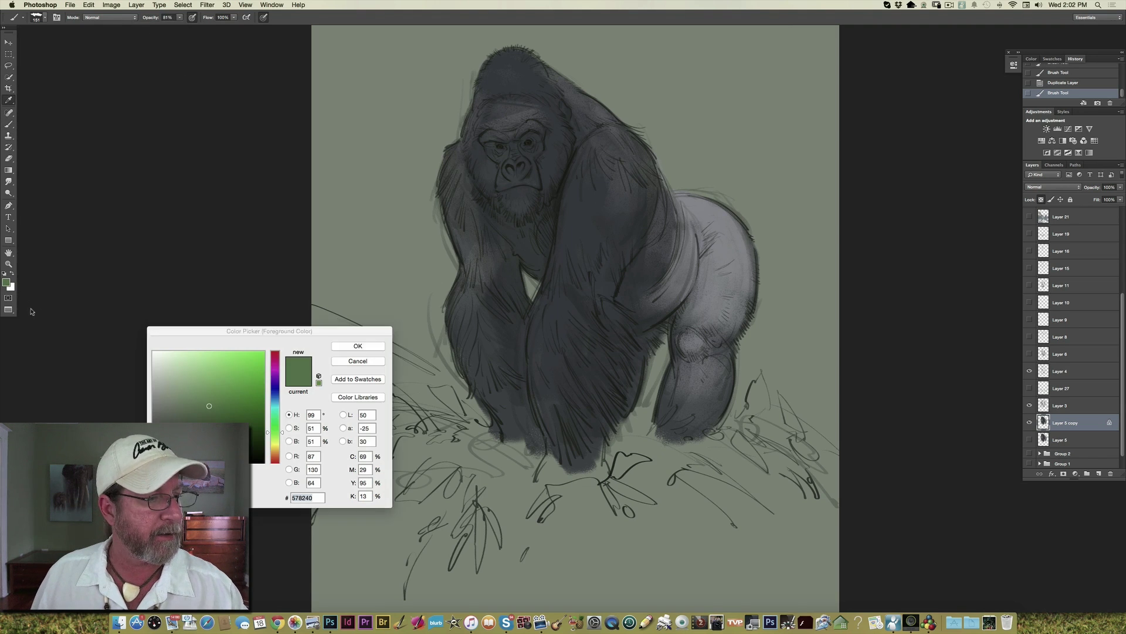
click(273, 399)
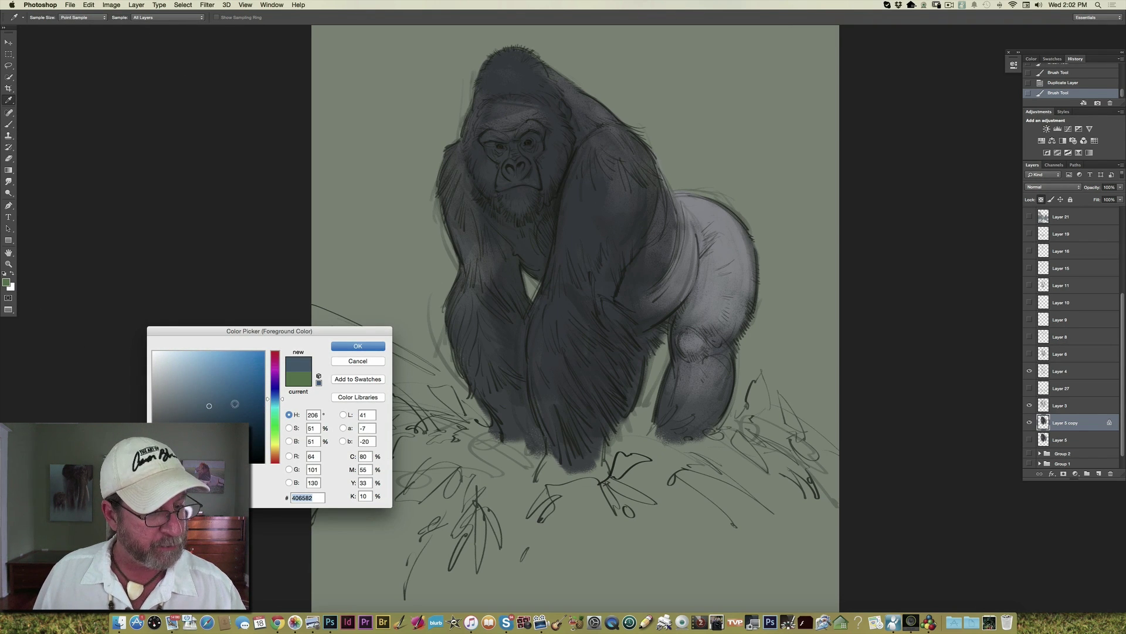
click(174, 405)
click(340, 347)
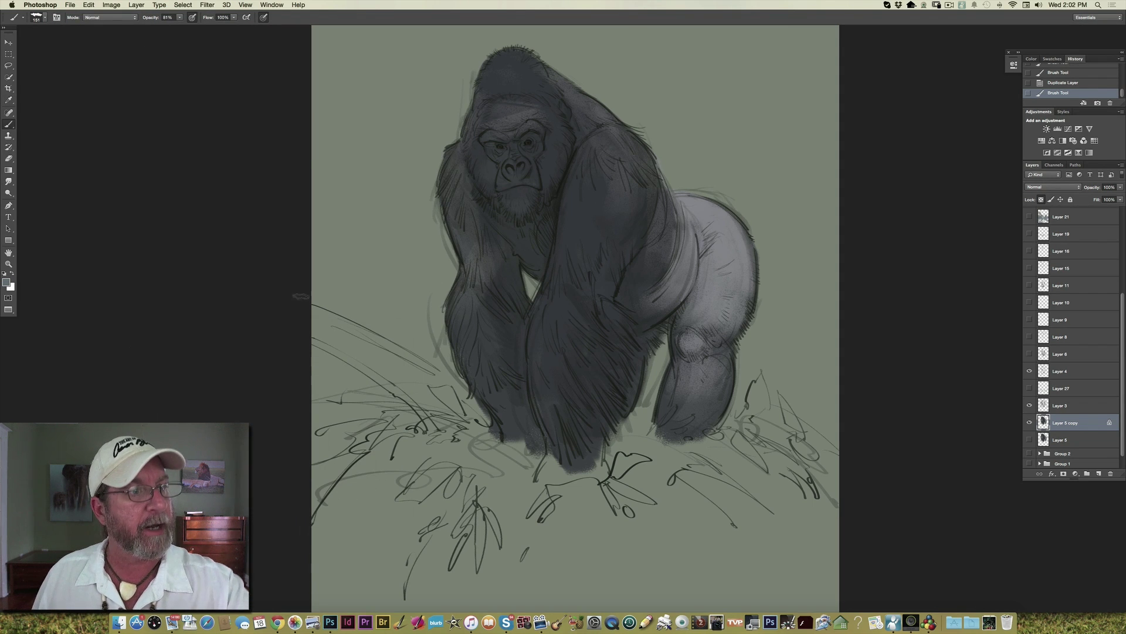
- Set the brush blending mode to Multiply and its size to about 258 px
click(103, 17)
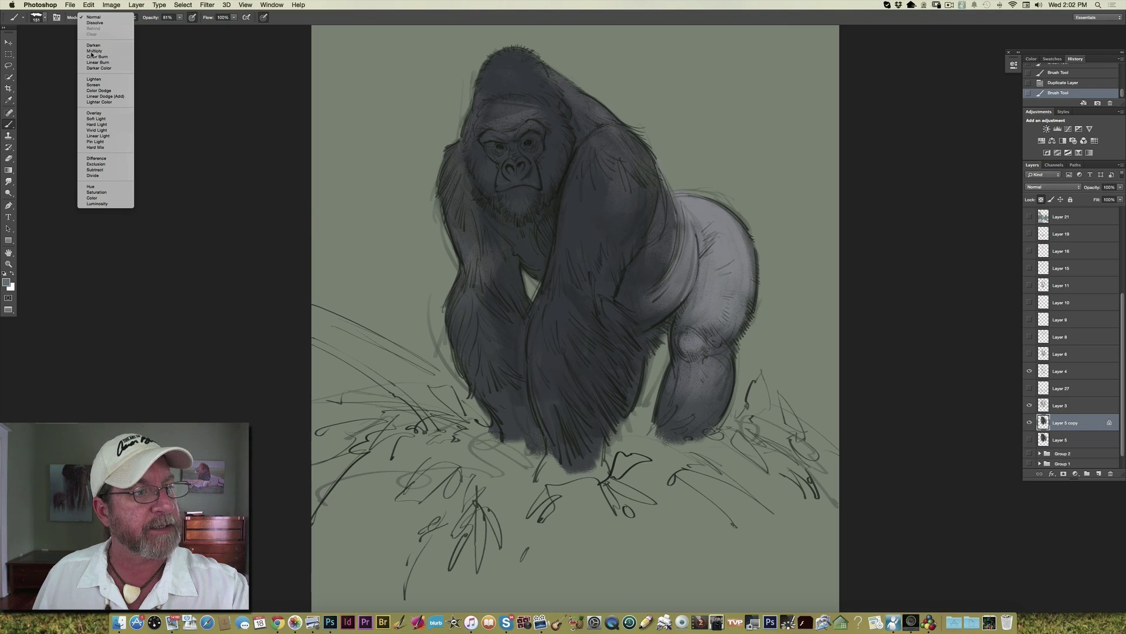
click(93, 51)
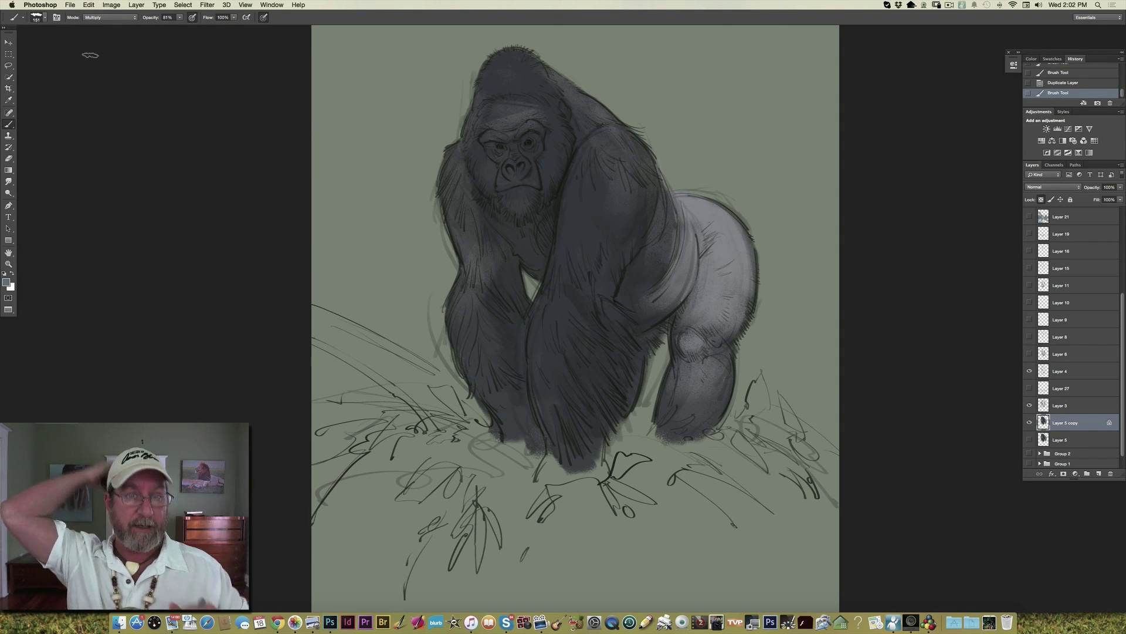
click(44, 20)
click(88, 45)
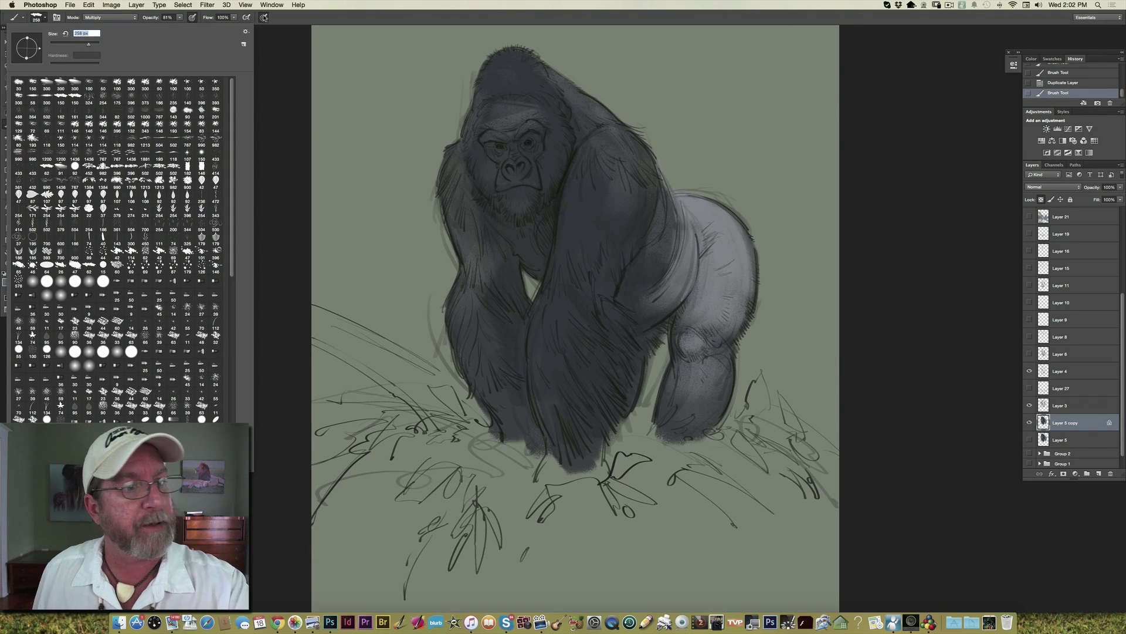
key(Return)
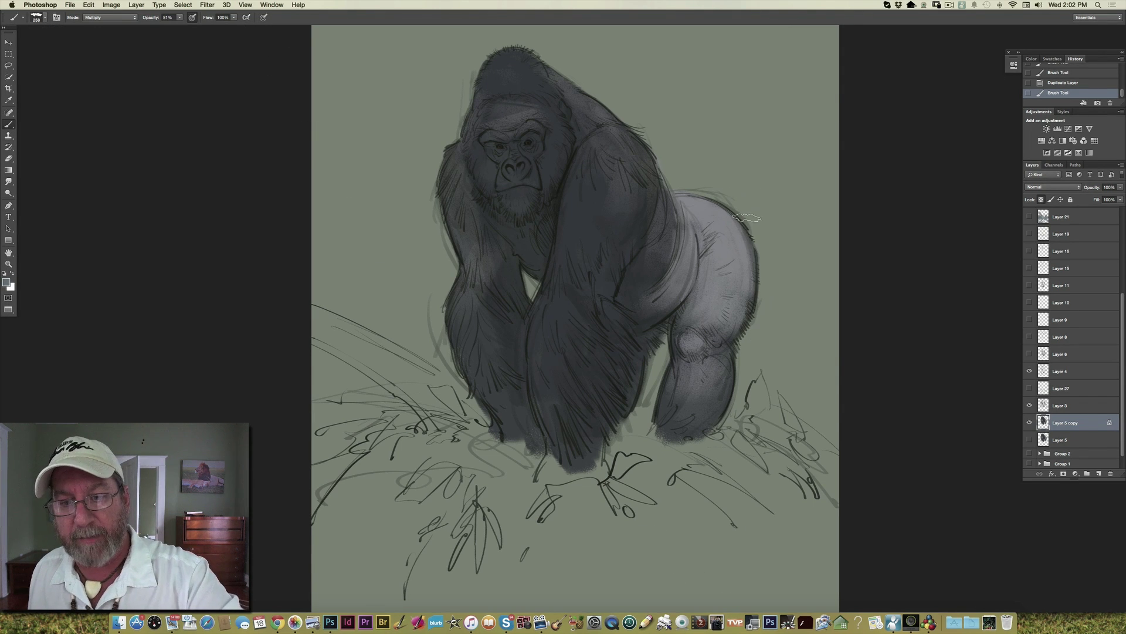
- Paint shadows along the rump's outer edge, then use a smaller brush to darken around the knee and down the hind leg
drag(742, 208, 739, 214)
drag(761, 290, 727, 340)
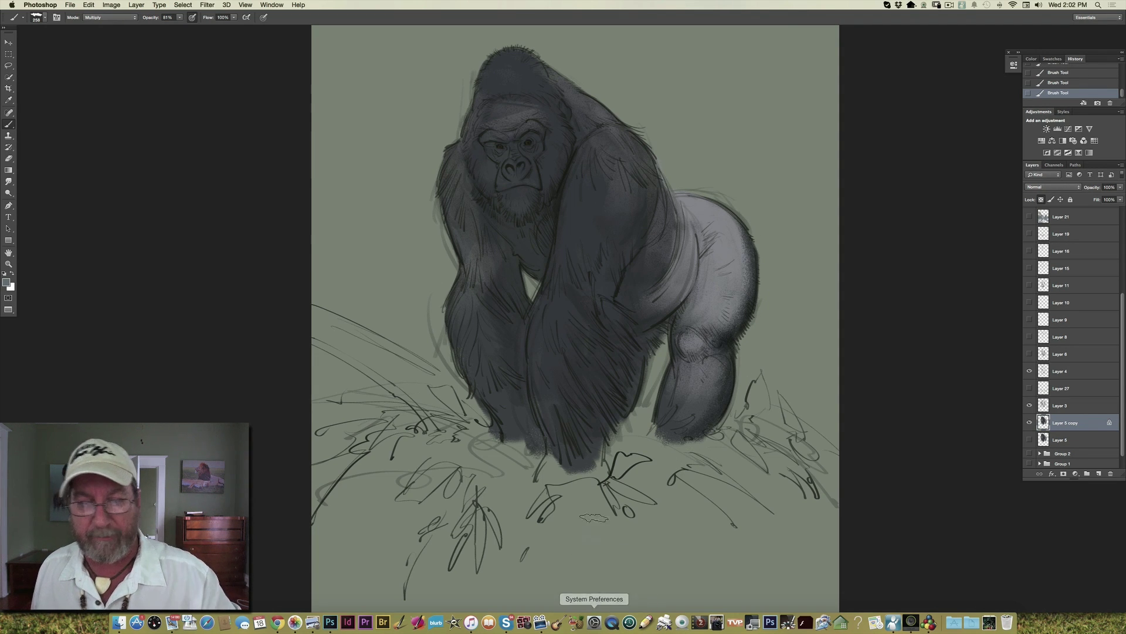
click(44, 18)
key(Return)
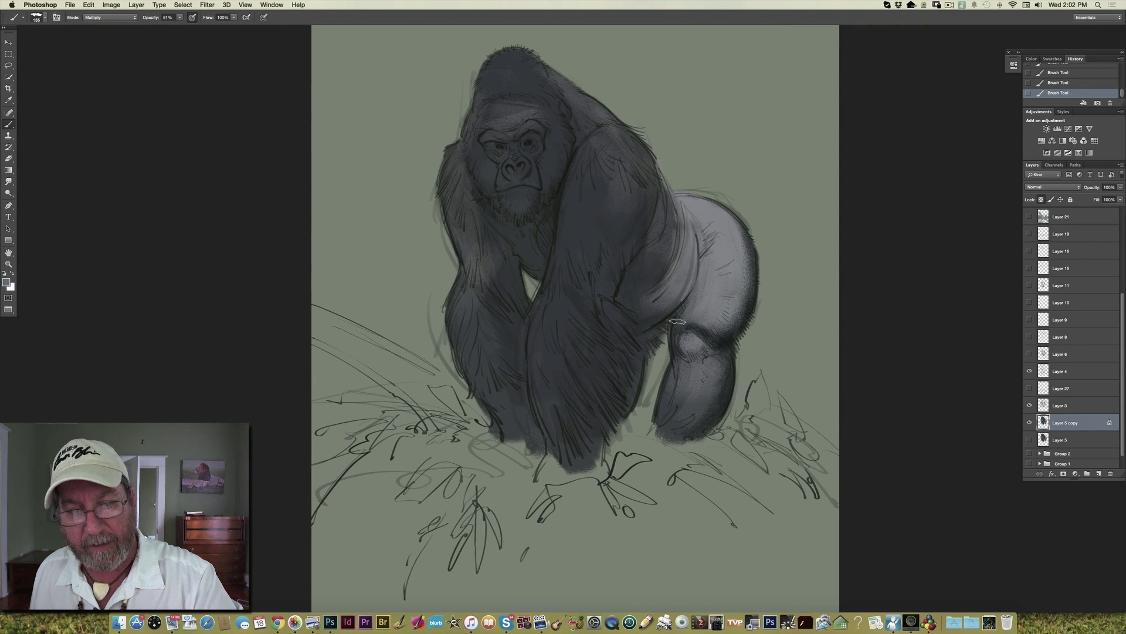
mouse_move(680, 357)
mouse_down()
mouse_move(653, 434)
mouse_move(677, 350)
mouse_move(653, 432)
mouse_move(677, 405)
mouse_move(676, 423)
mouse_up()
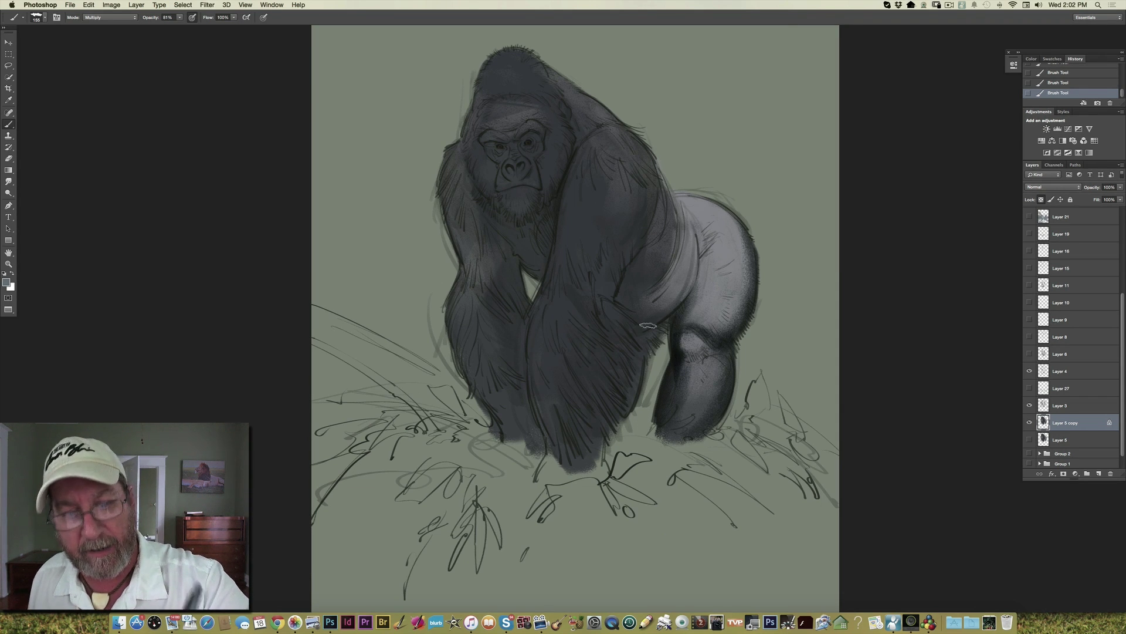
- Paint Multiply shadows under the belly, behind the near arm, across the chest and far arm, and beside the head
mouse_move(631, 312)
mouse_down()
mouse_move(638, 258)
mouse_move(637, 268)
mouse_move(661, 246)
mouse_move(665, 271)
mouse_move(624, 301)
mouse_move(642, 257)
mouse_move(647, 321)
mouse_move(685, 269)
mouse_move(641, 328)
mouse_move(658, 335)
mouse_move(647, 368)
mouse_move(650, 333)
mouse_move(638, 334)
mouse_move(640, 397)
mouse_move(633, 410)
mouse_move(643, 346)
mouse_move(625, 414)
mouse_move(642, 363)
mouse_move(607, 308)
mouse_move(589, 315)
mouse_move(602, 420)
mouse_up()
mouse_move(540, 250)
mouse_down()
mouse_move(532, 286)
mouse_move(516, 248)
mouse_move(538, 261)
mouse_move(539, 271)
mouse_move(519, 248)
mouse_move(523, 299)
mouse_move(480, 213)
mouse_move(503, 232)
mouse_move(468, 192)
mouse_move(508, 280)
mouse_up()
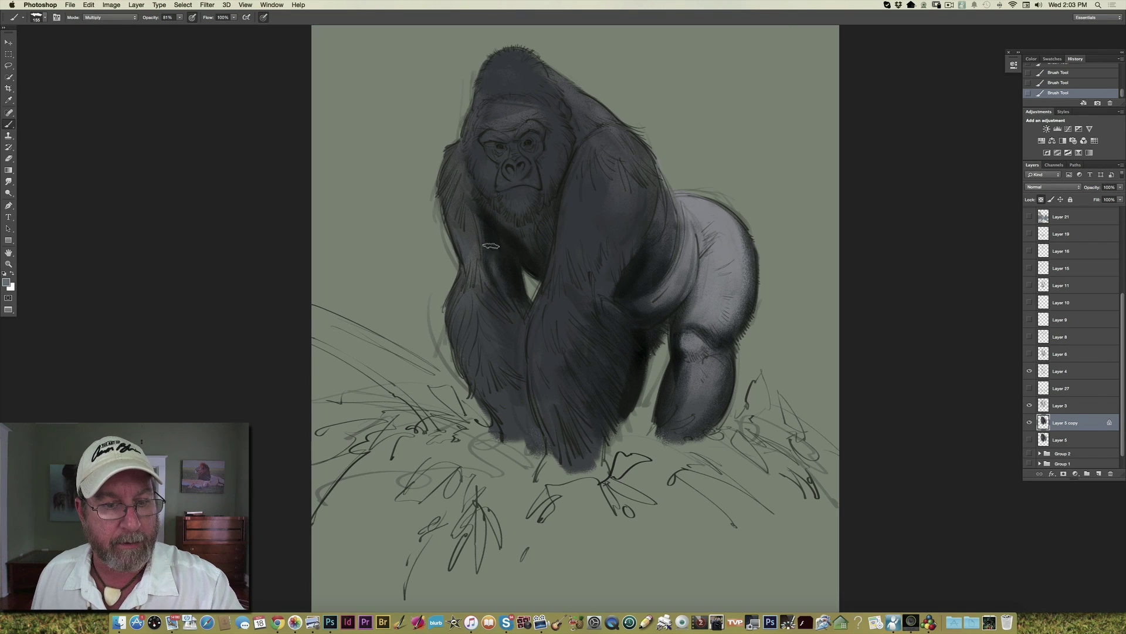
mouse_move(521, 332)
mouse_down()
mouse_move(527, 301)
mouse_move(522, 372)
mouse_move(511, 321)
mouse_move(483, 299)
mouse_up()
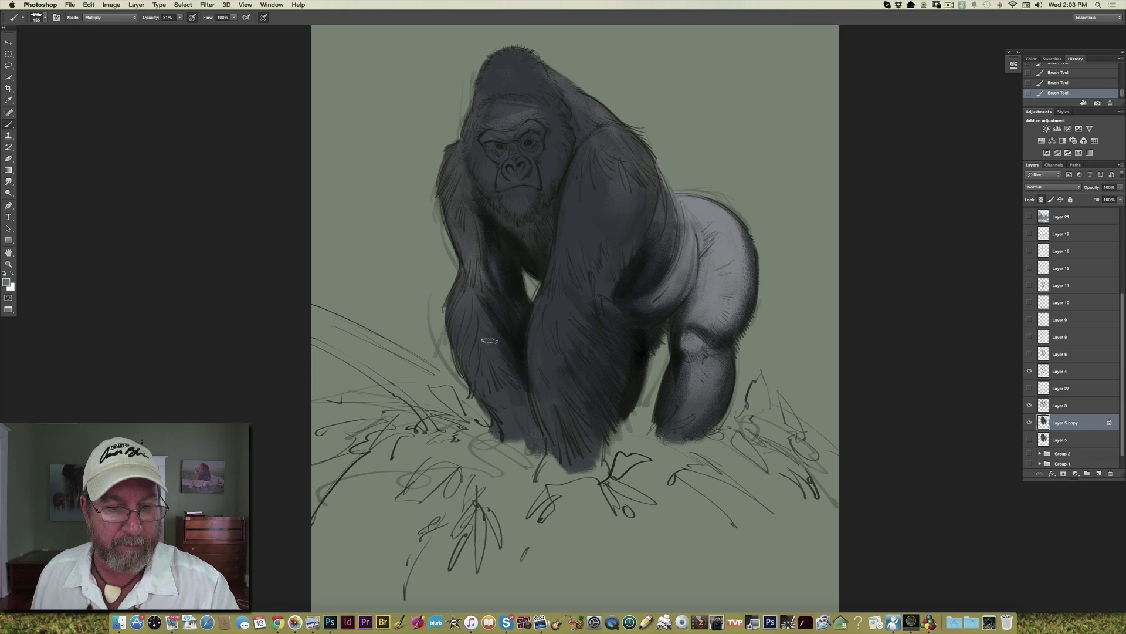
mouse_move(489, 357)
mouse_down()
mouse_move(529, 413)
mouse_move(487, 381)
mouse_move(457, 312)
mouse_up()
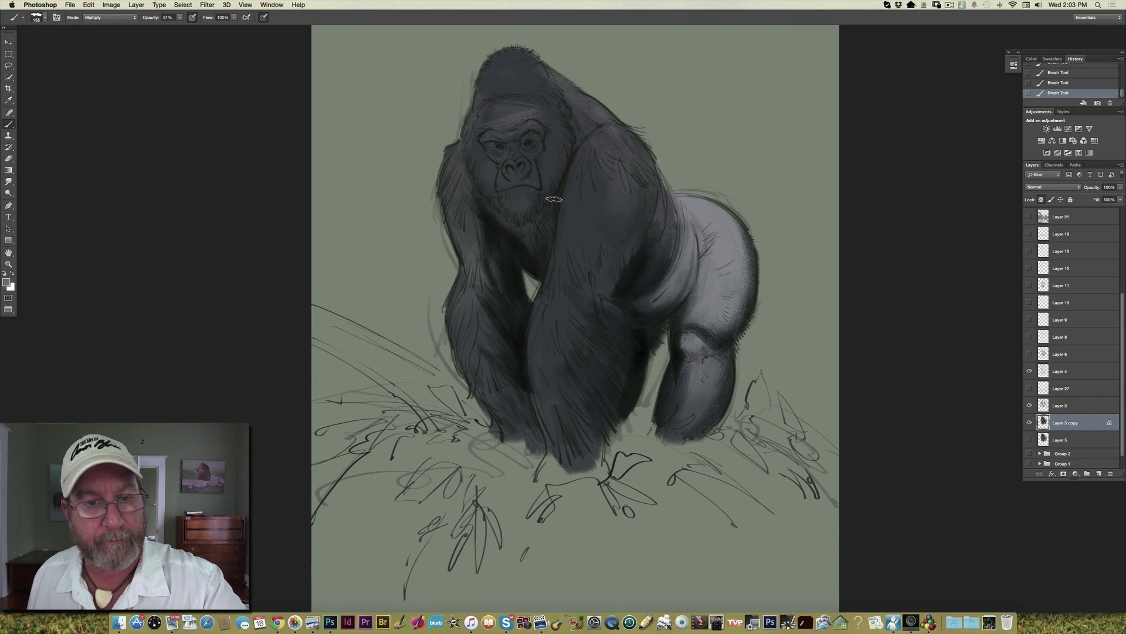
drag(566, 153, 551, 197)
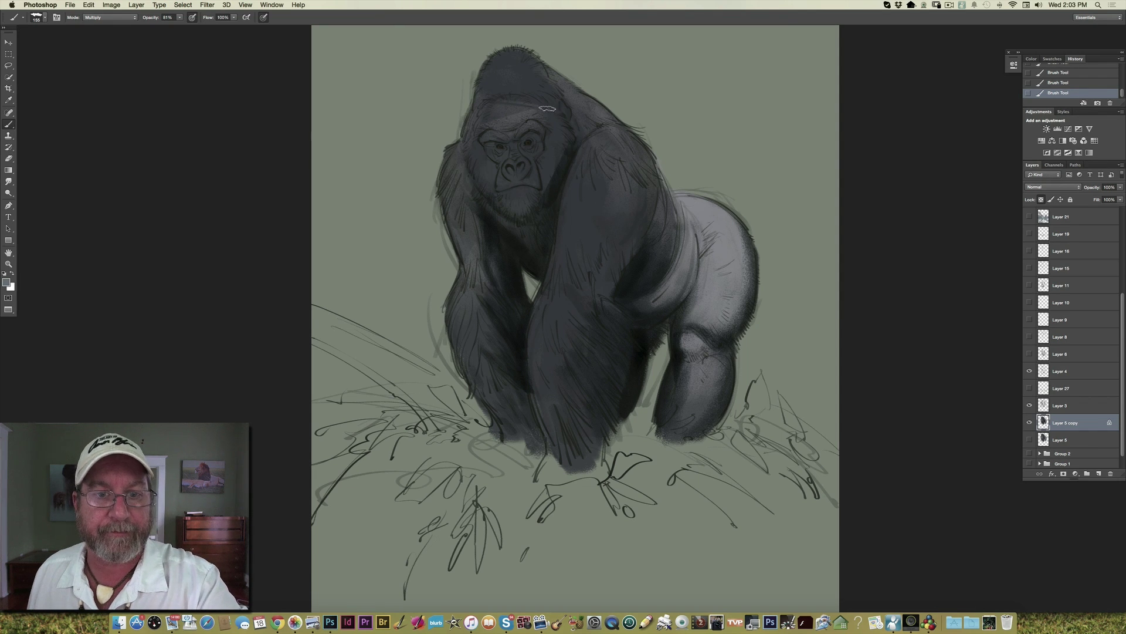
- Set the foreground colour to the light grey c7c8c9
click(7, 283)
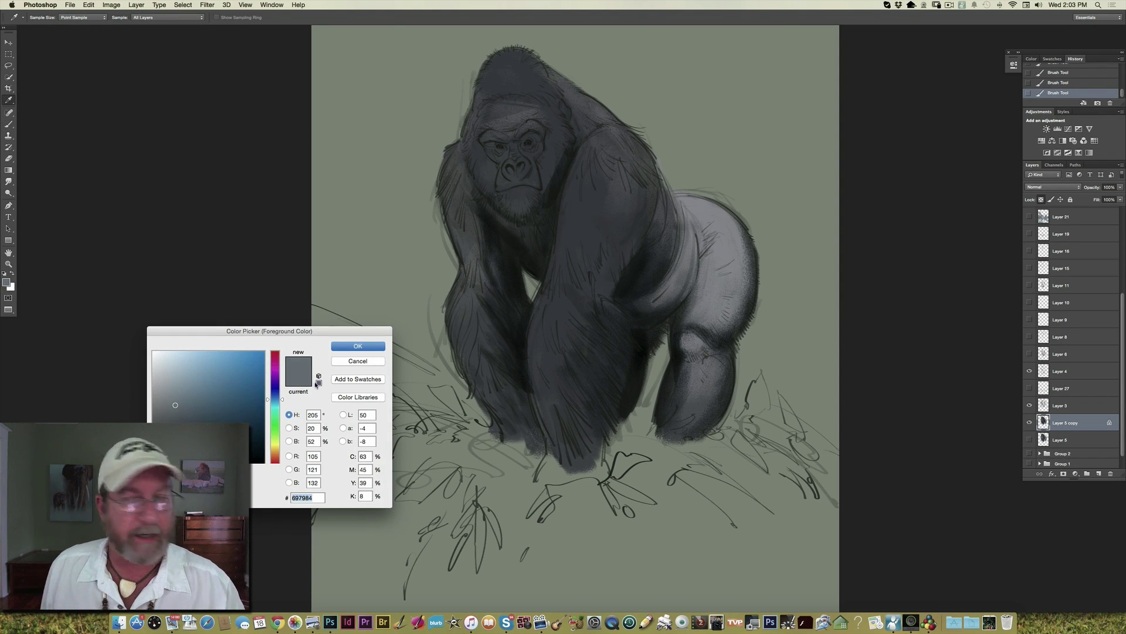
click(703, 206)
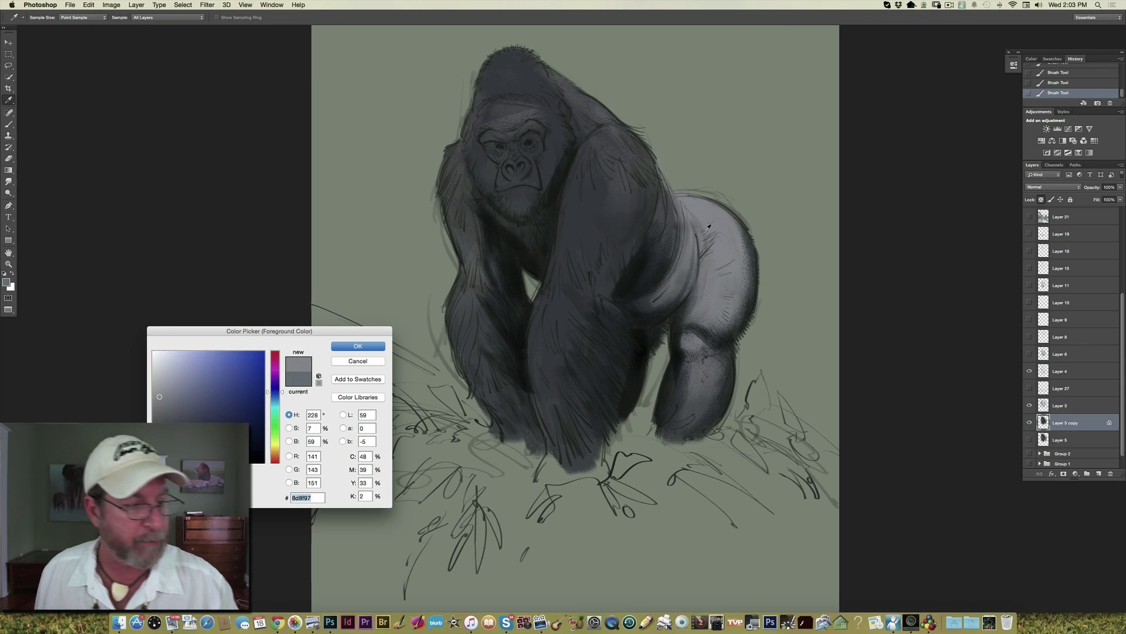
click(155, 375)
click(345, 348)
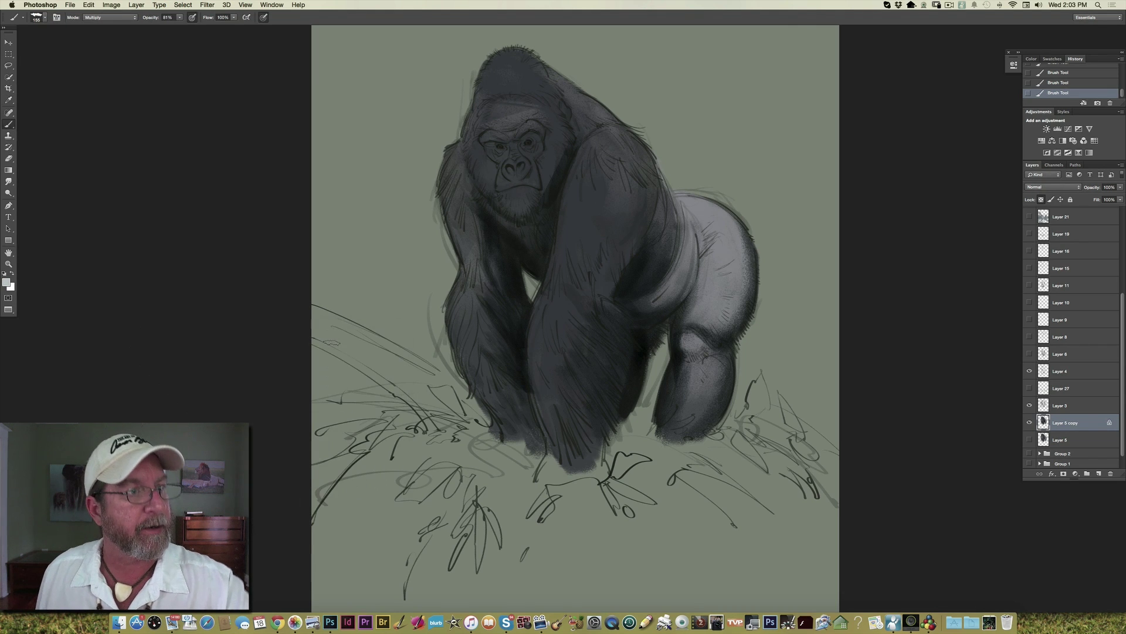
- Set the brush blending mode to Normal and paint a light rim highlight along the rump's upper and outer edge
click(103, 18)
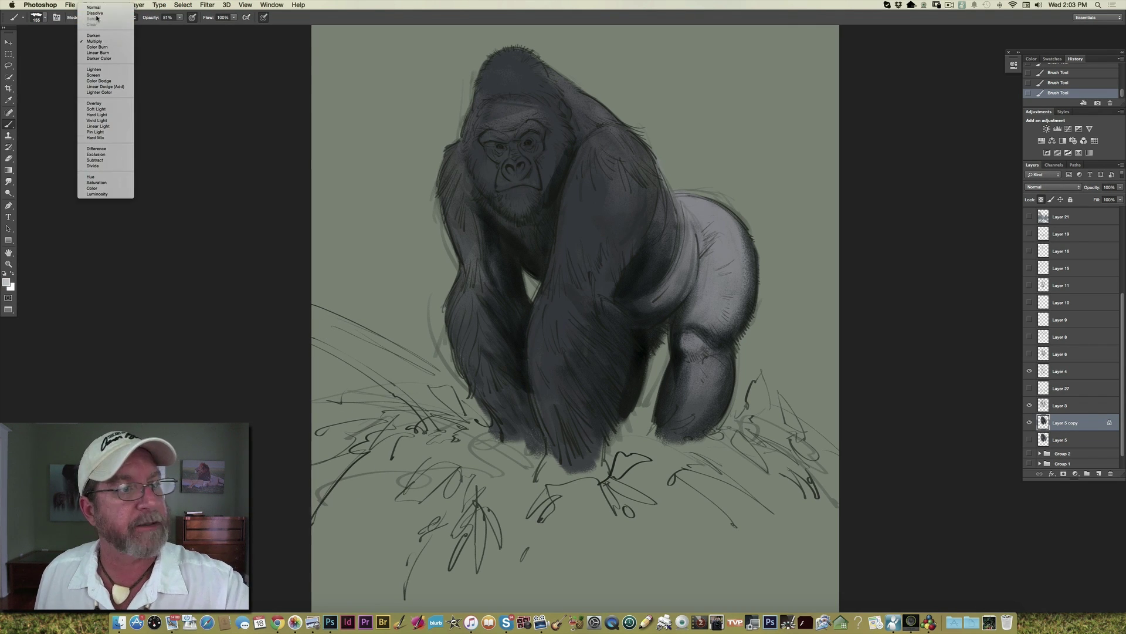
click(95, 7)
mouse_move(757, 256)
mouse_down()
mouse_move(673, 194)
mouse_move(753, 245)
mouse_move(674, 197)
mouse_move(757, 232)
mouse_move(700, 197)
mouse_move(759, 243)
mouse_move(728, 216)
mouse_move(746, 238)
mouse_move(710, 256)
mouse_move(684, 207)
mouse_move(694, 268)
mouse_move(679, 196)
mouse_up()
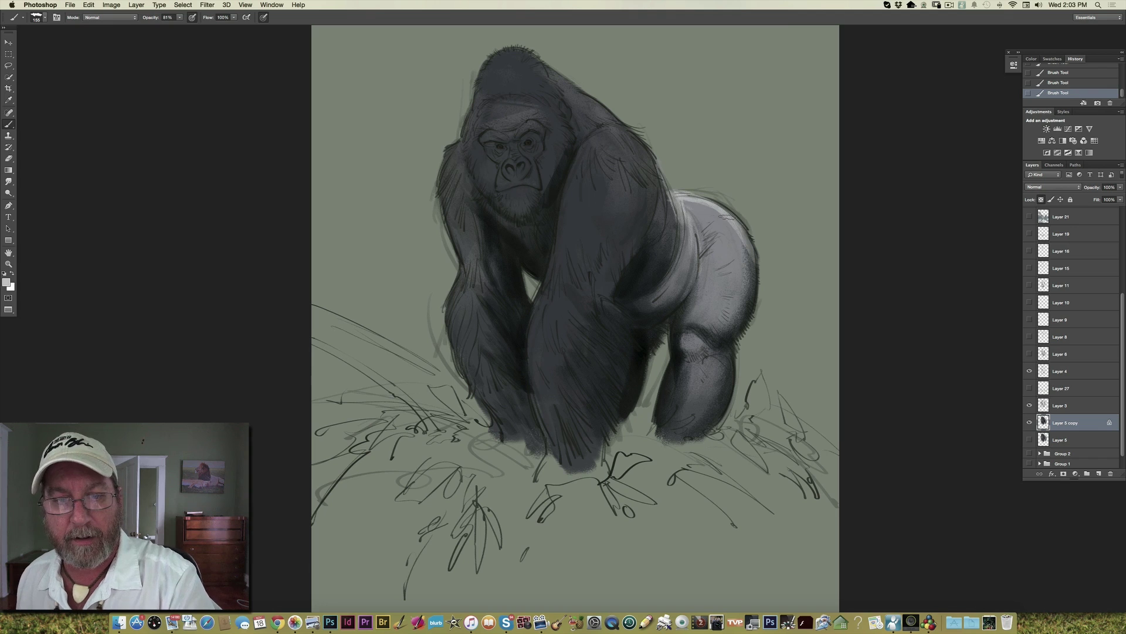
- Choose a mid grey based on the far arm's fur colour and paint highlights along the back and near shoulder
click(7, 282)
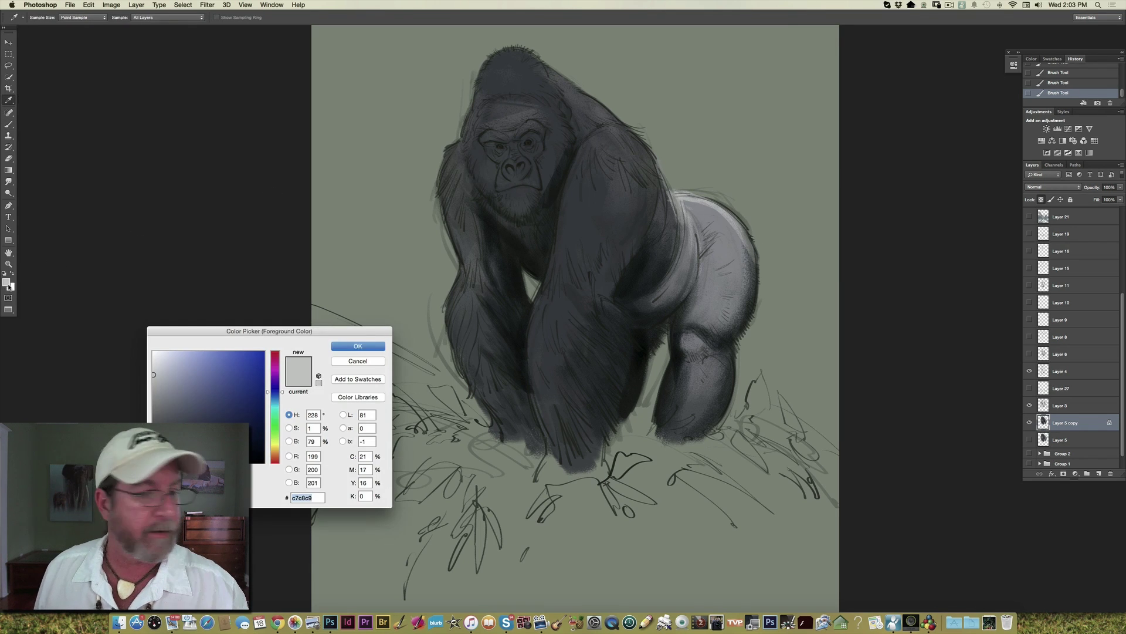
click(482, 394)
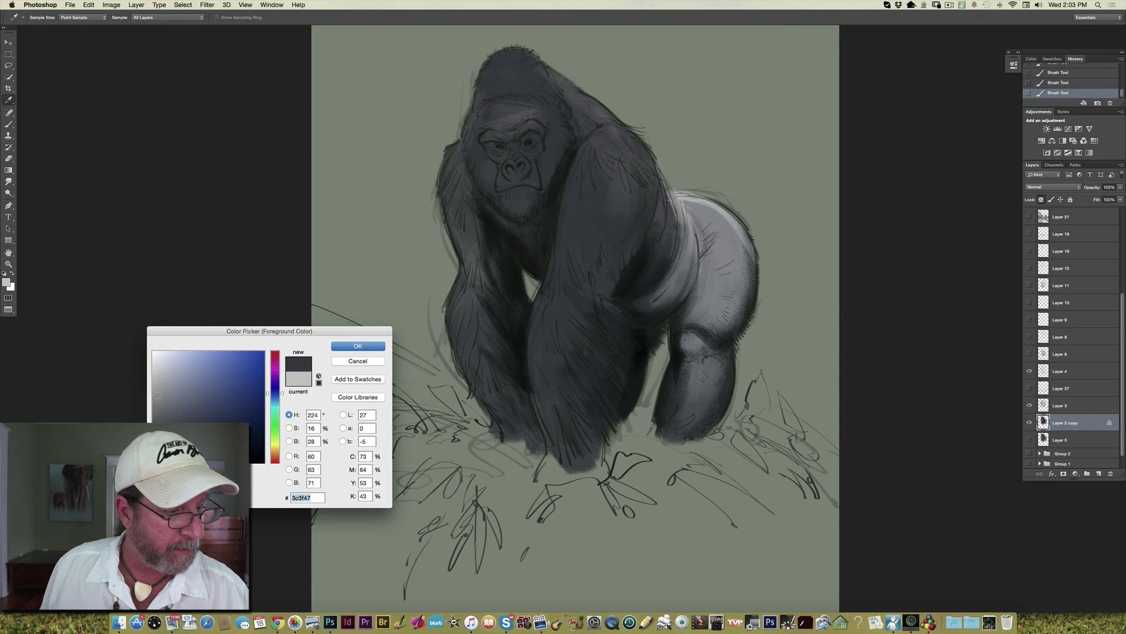
click(358, 346)
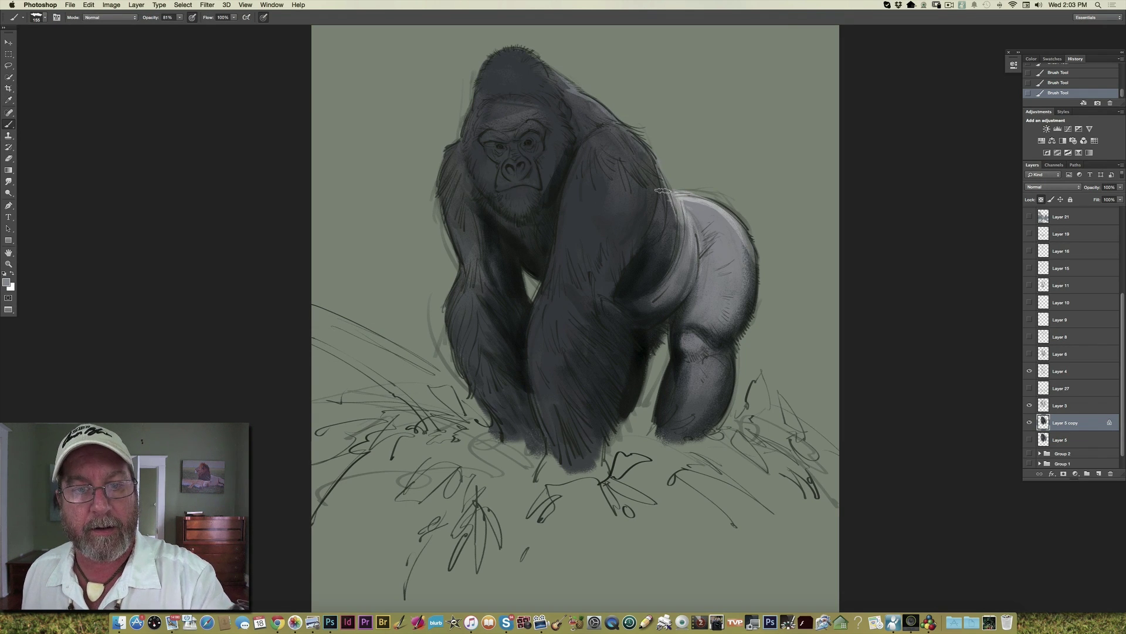
mouse_move(594, 137)
mouse_down()
mouse_move(628, 132)
mouse_move(651, 182)
mouse_move(645, 211)
mouse_move(643, 139)
mouse_up()
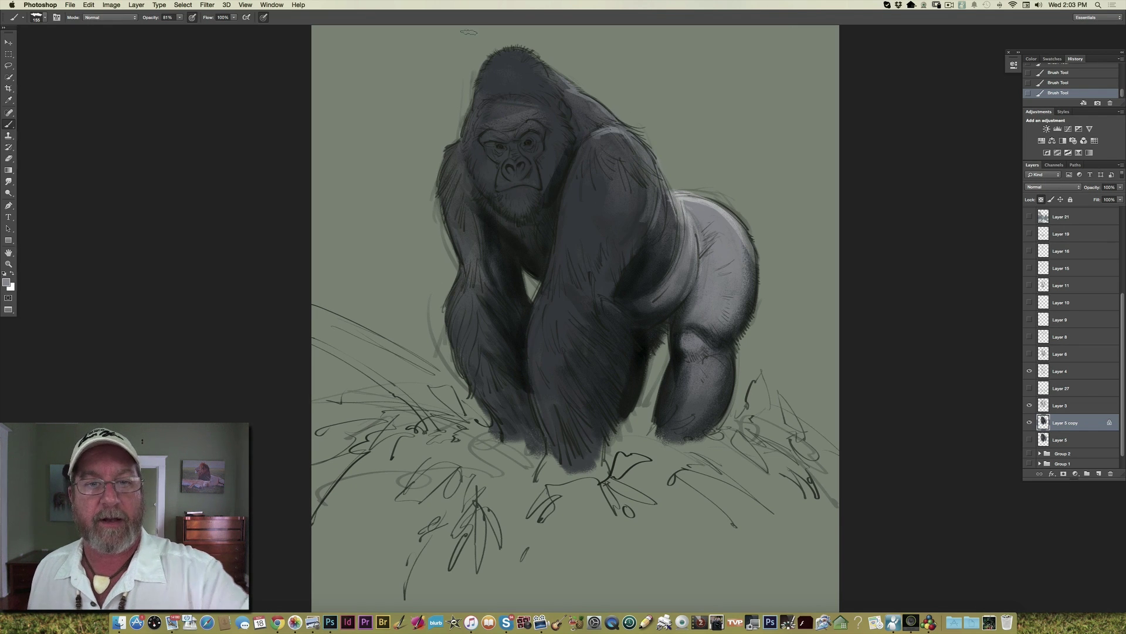
- Reduce the brush size and paint rim light around the head's crown and down the far arm's outer edge
click(45, 17)
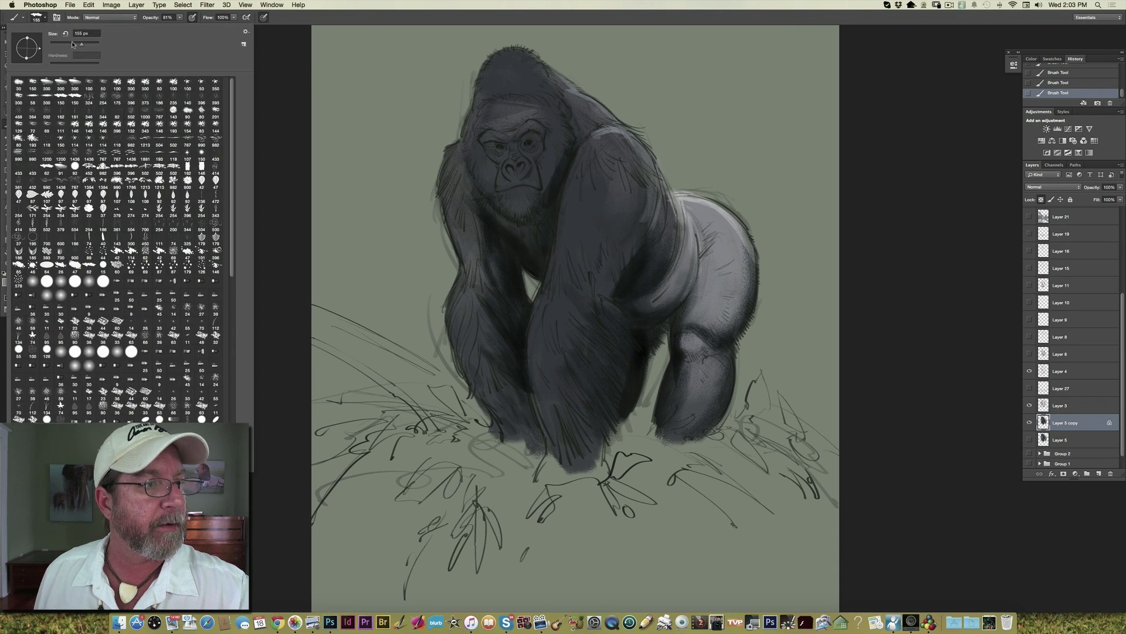
drag(94, 33, 73, 33)
click(472, 104)
mouse_move(472, 103)
mouse_down()
mouse_move(494, 56)
mouse_move(436, 172)
mouse_move(449, 151)
mouse_move(437, 216)
mouse_move(435, 189)
mouse_move(466, 268)
mouse_move(464, 254)
mouse_move(446, 348)
mouse_move(456, 321)
mouse_move(496, 430)
mouse_up()
mouse_move(514, 88)
mouse_down()
mouse_move(479, 115)
mouse_move(483, 70)
mouse_move(515, 50)
mouse_up()
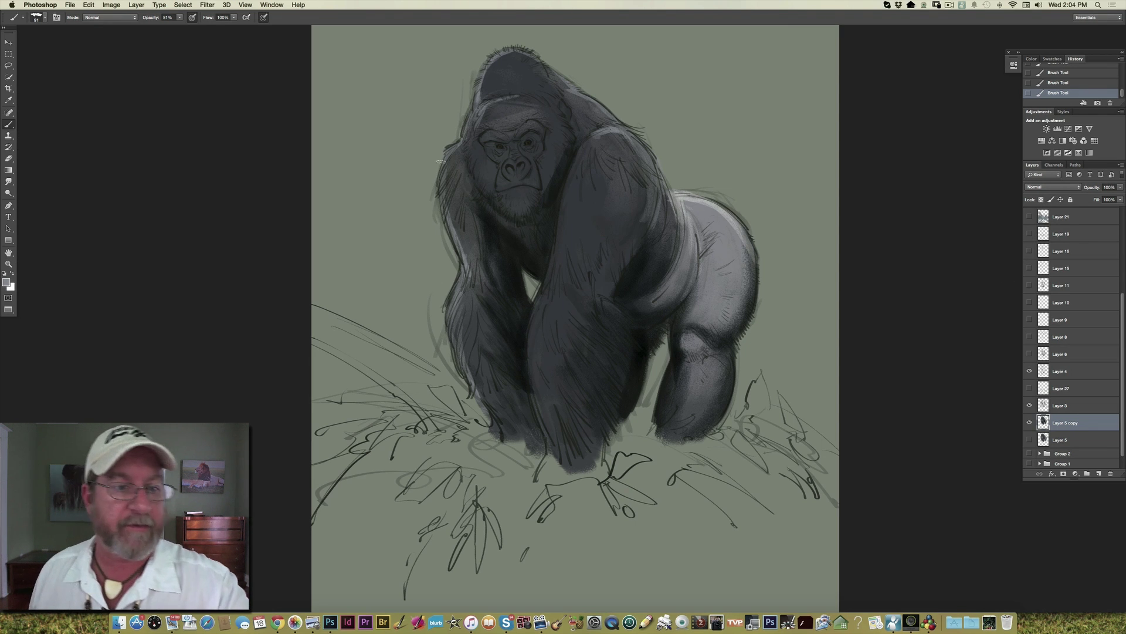
- Lock the transparent pixels of Layer 5 copy and paint rim light along the rump's outer edge and the near arm's front edge
key(/)
drag(749, 290, 751, 257)
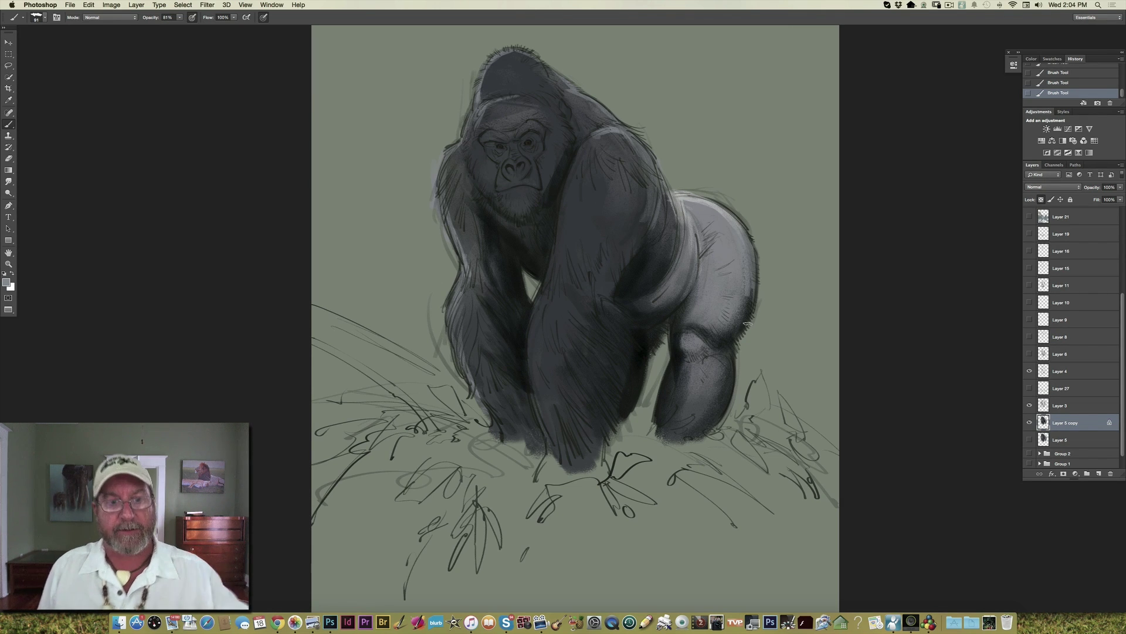
mouse_move(582, 147)
mouse_down()
mouse_move(532, 323)
mouse_move(548, 426)
mouse_up()
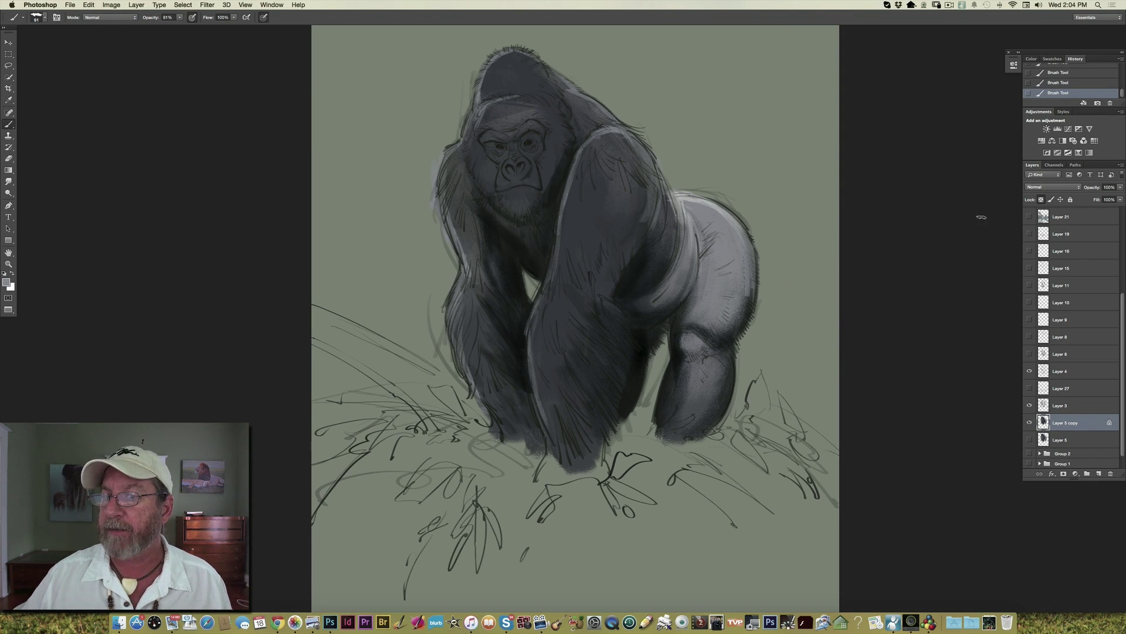